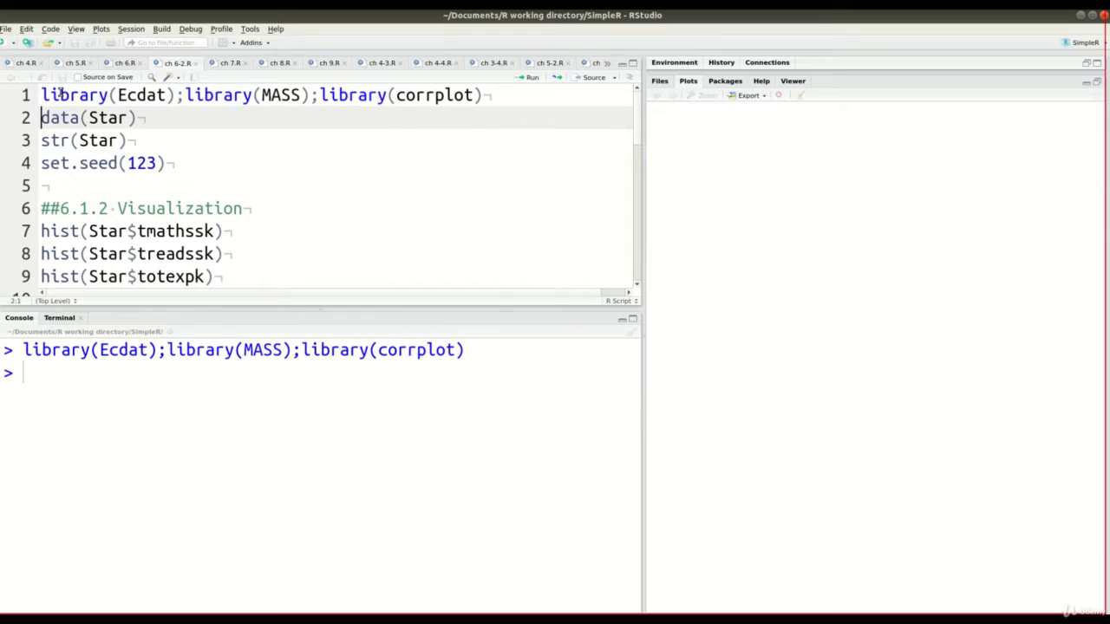
# - Load the Star dataset and display its structure, reading through all of its variables
pyautogui.hotkey('ctrl', 'Return')
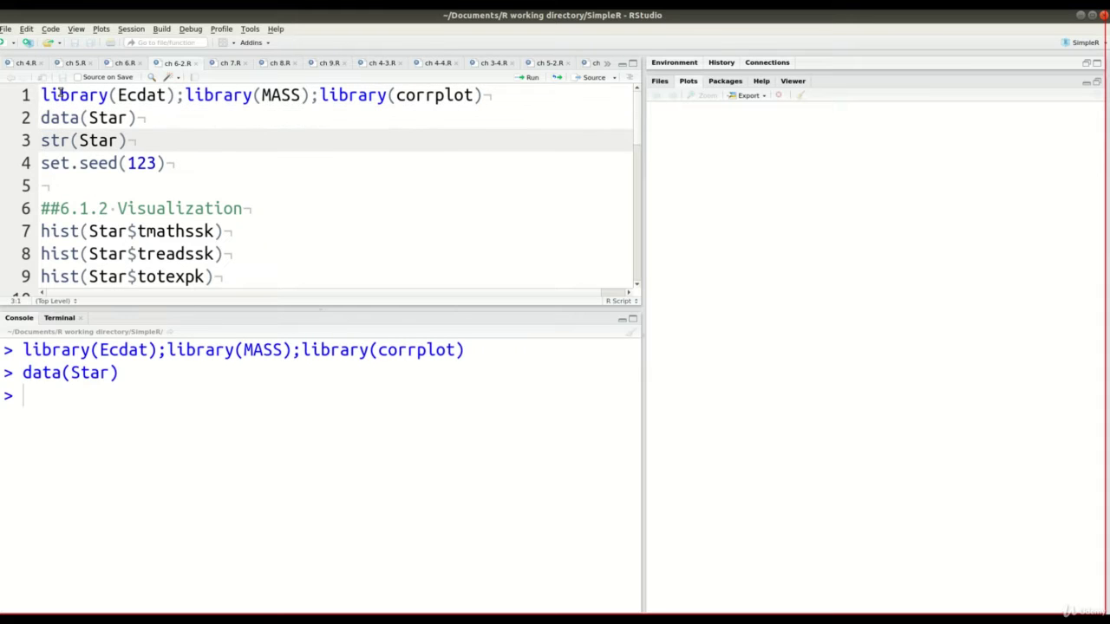
pyautogui.hotkey('ctrl', 'Return')
pyautogui.scroll(3, 149, 488)
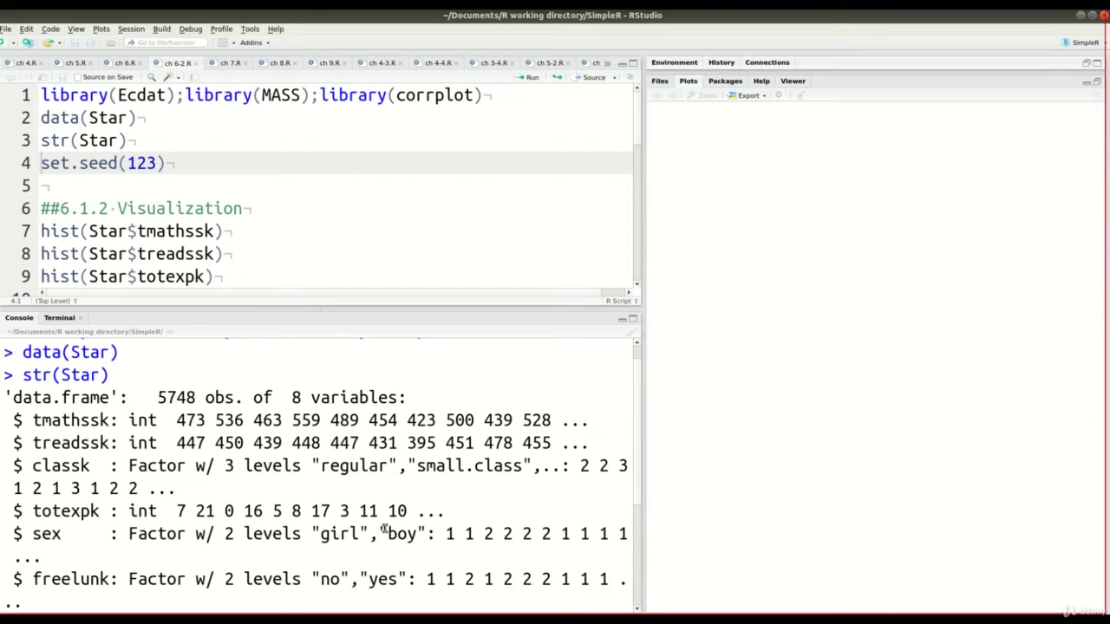
pyautogui.scroll(-2, 355, 558)
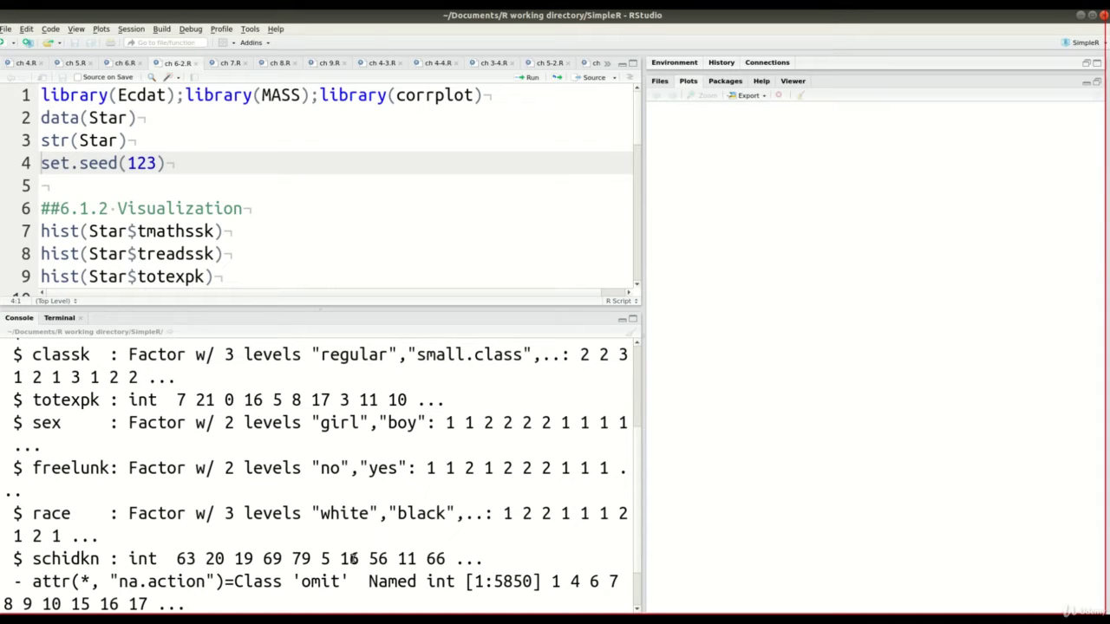
# - Set the random seed to 123 and plot histograms of tmathssk, treadssk and totexpk from the Star dataset
pyautogui.click(99, 165)
pyautogui.hotkey('ctrl', 'Return')
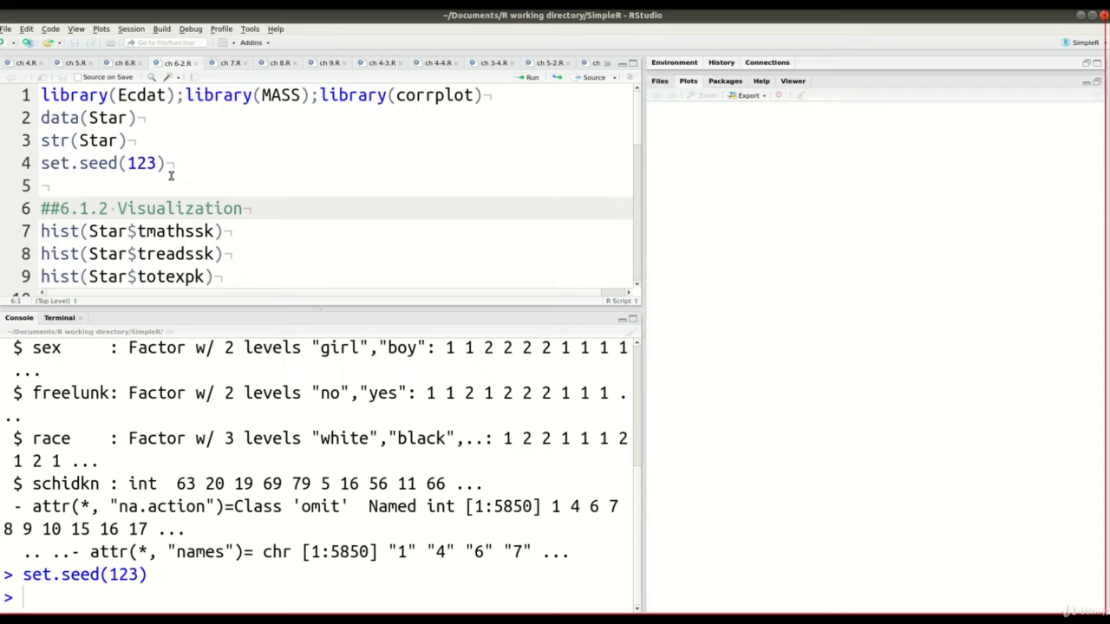
pyautogui.scroll(-1, 171, 176)
pyautogui.scroll(-4, 171, 176)
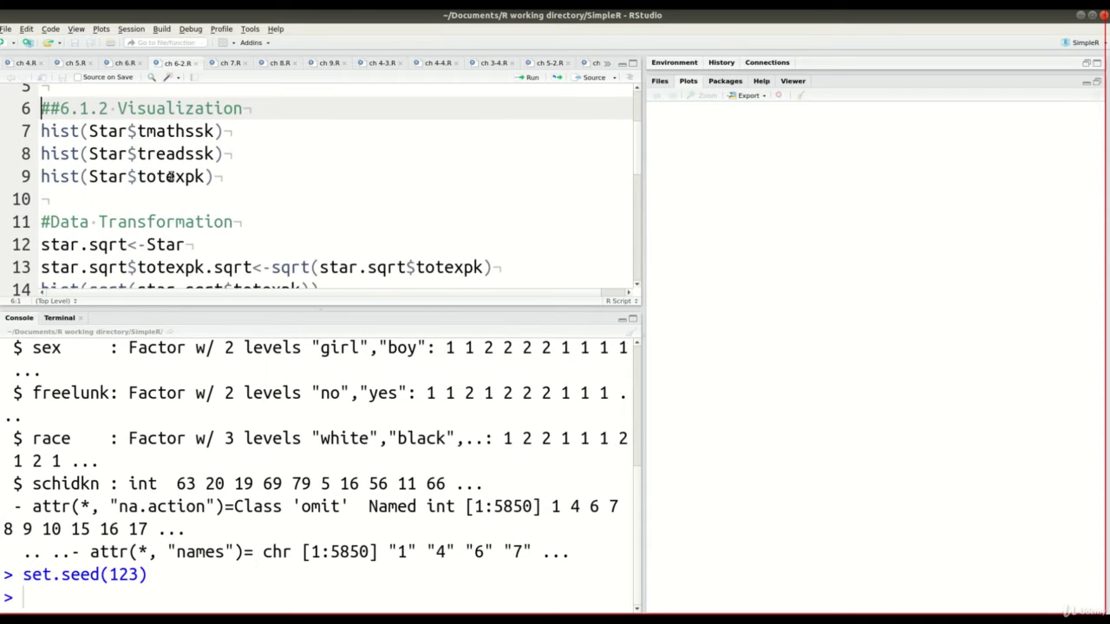
pyautogui.hotkey('ctrl', 'Return')
pyautogui.hotkey('ctrl', 'Return')
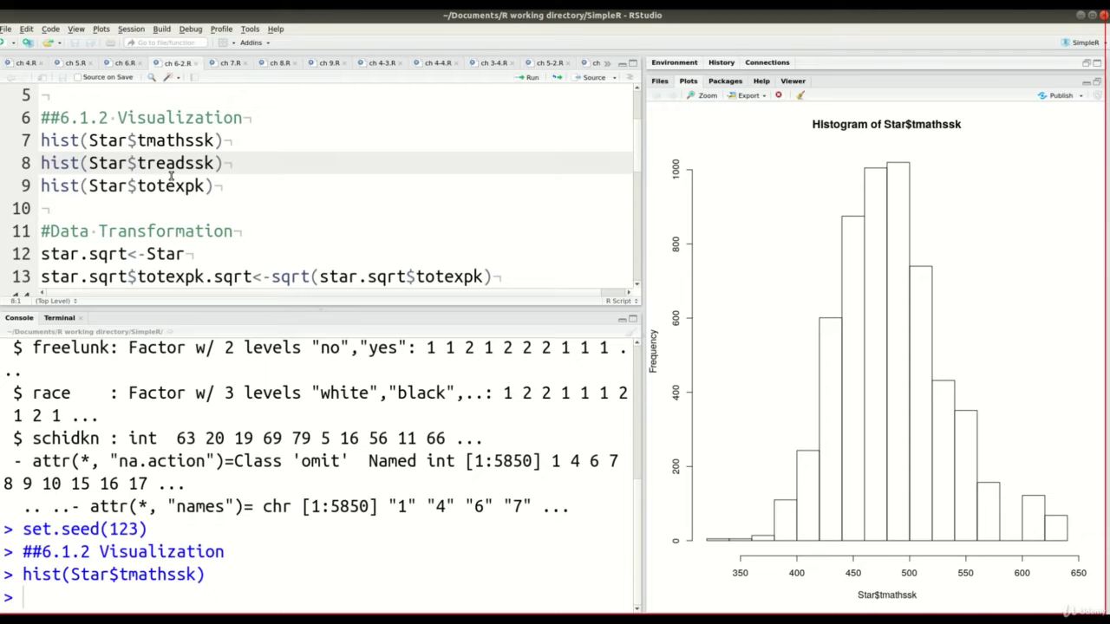
pyautogui.hotkey('ctrl', 'Return')
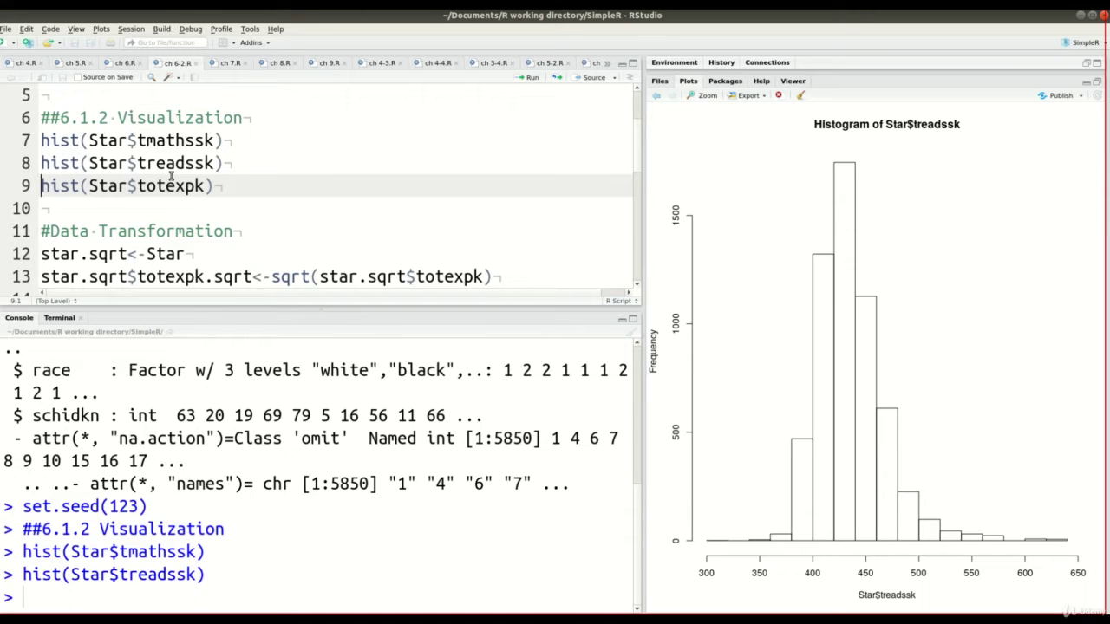
pyautogui.hotkey('ctrl', 'Return')
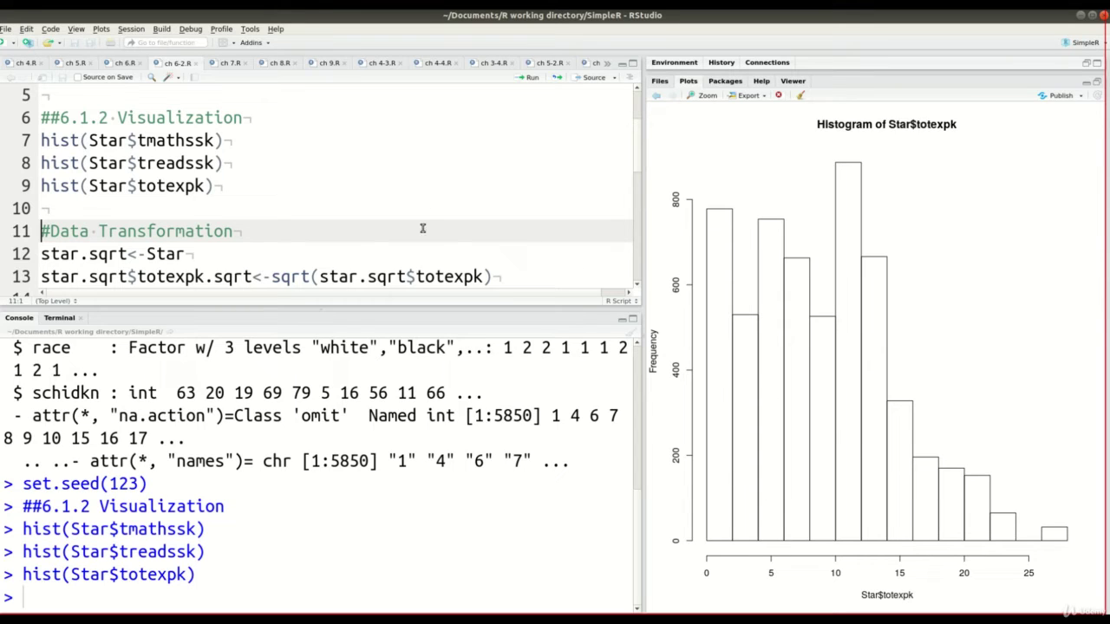
# - Run the Data Transformation code to create star.sqrt from Star with totexpk.sqrt as the square root of totexpk, and plot the transformed variable's histogram
pyautogui.scroll(-2, 423, 228)
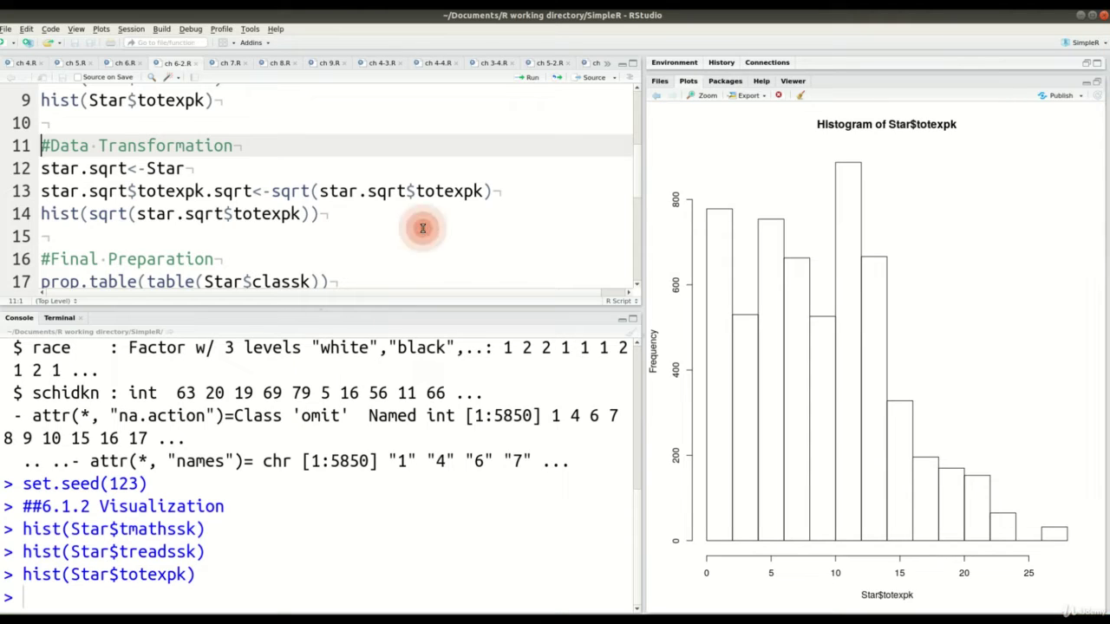
pyautogui.press('Down')
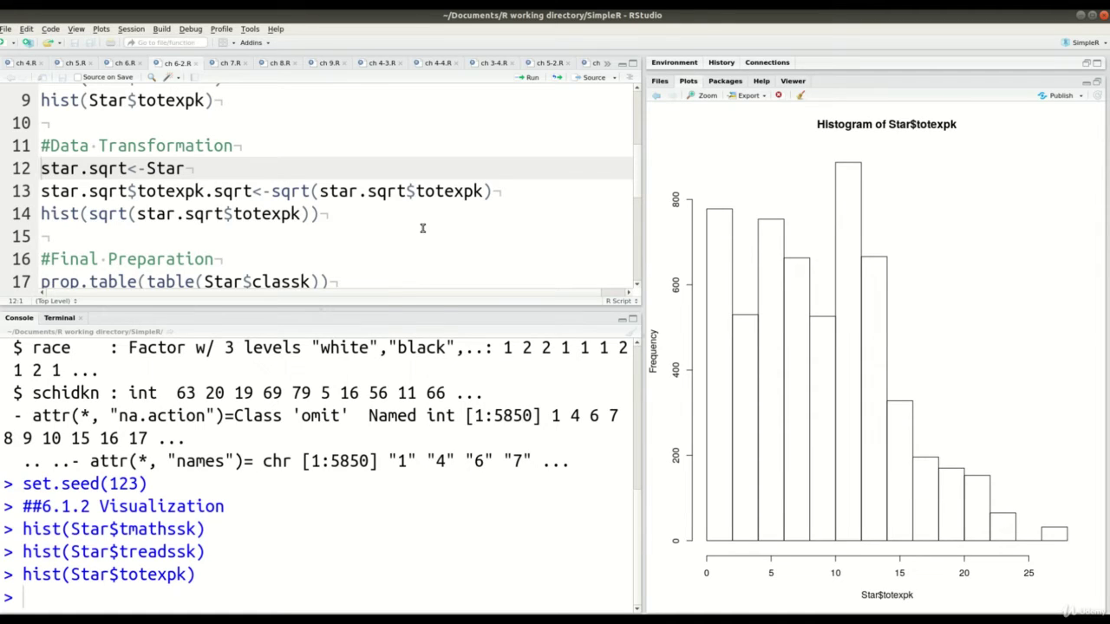
pyautogui.hotkey('ctrl', 'Return')
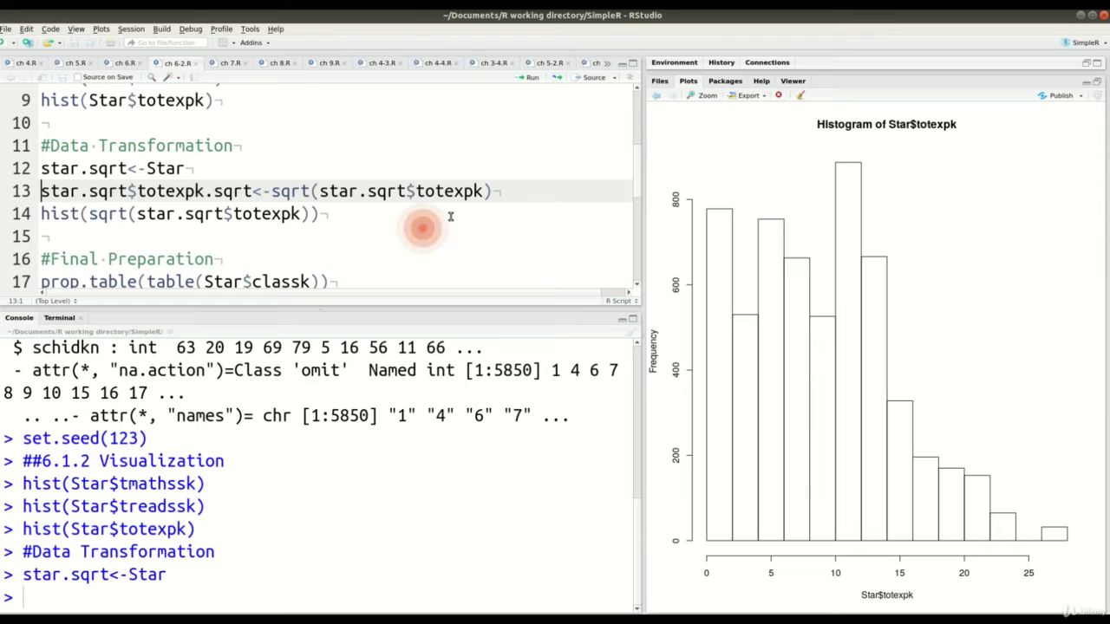
pyautogui.moveTo(484, 191); pyautogui.dragTo(271, 191)
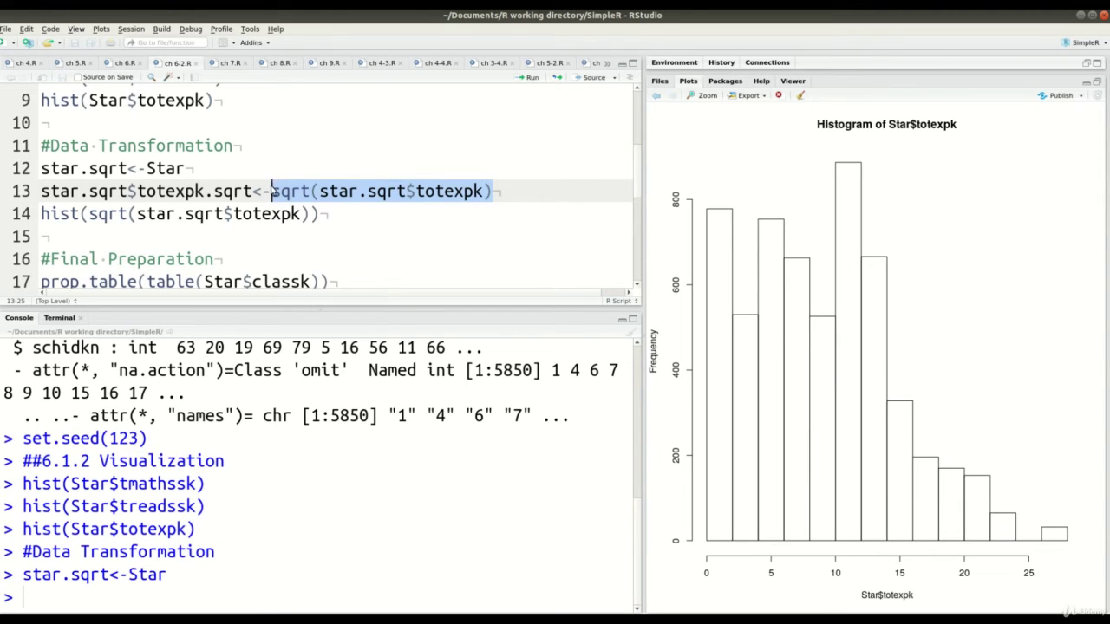
pyautogui.click(192, 168)
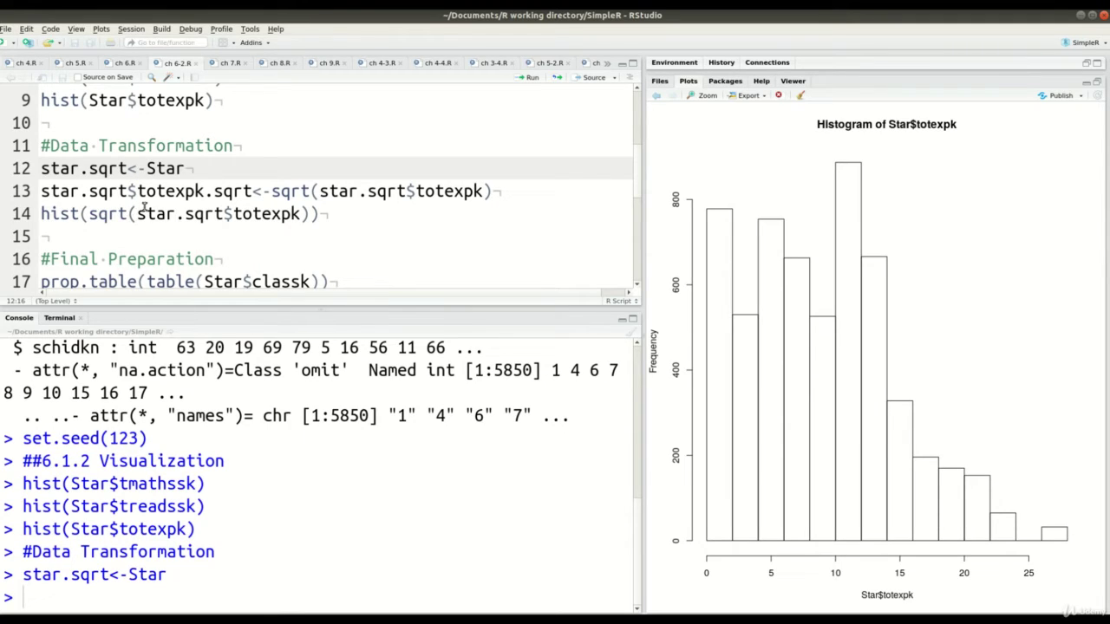
pyautogui.hscroll(1, 248, 190)
pyautogui.click(251, 191)
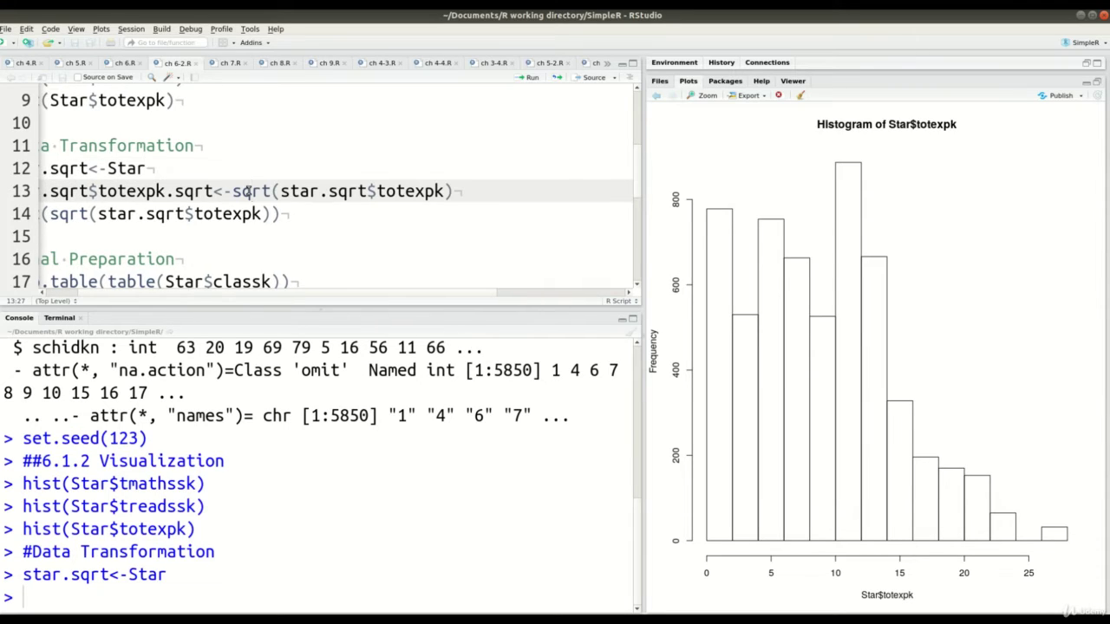
pyautogui.hotkey('ctrl', 'Return')
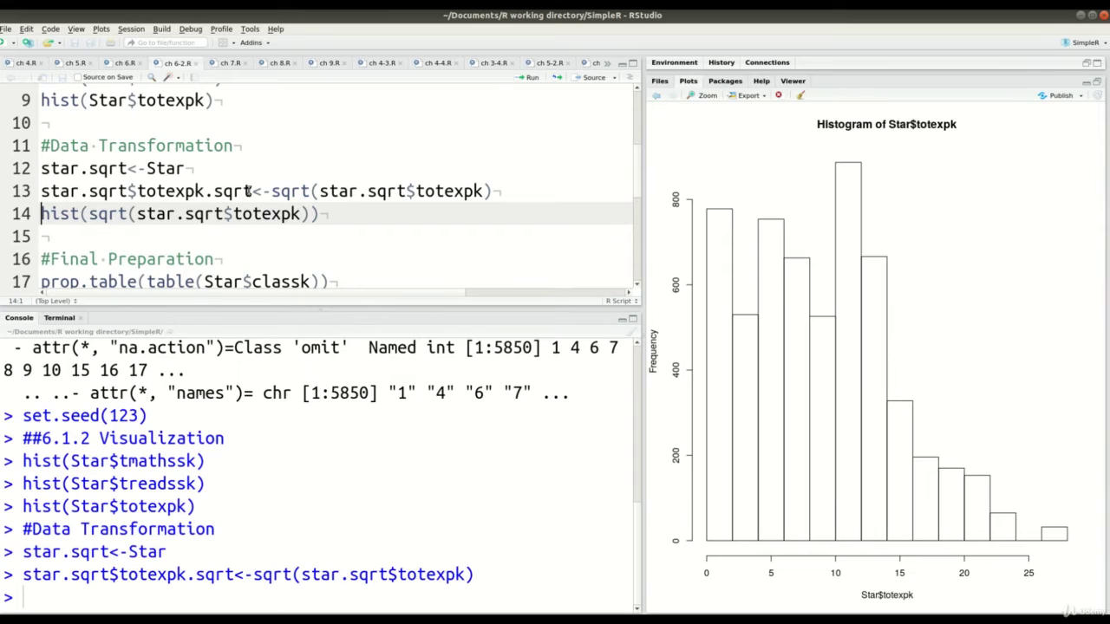
pyautogui.hotkey('ctrl', 'Return')
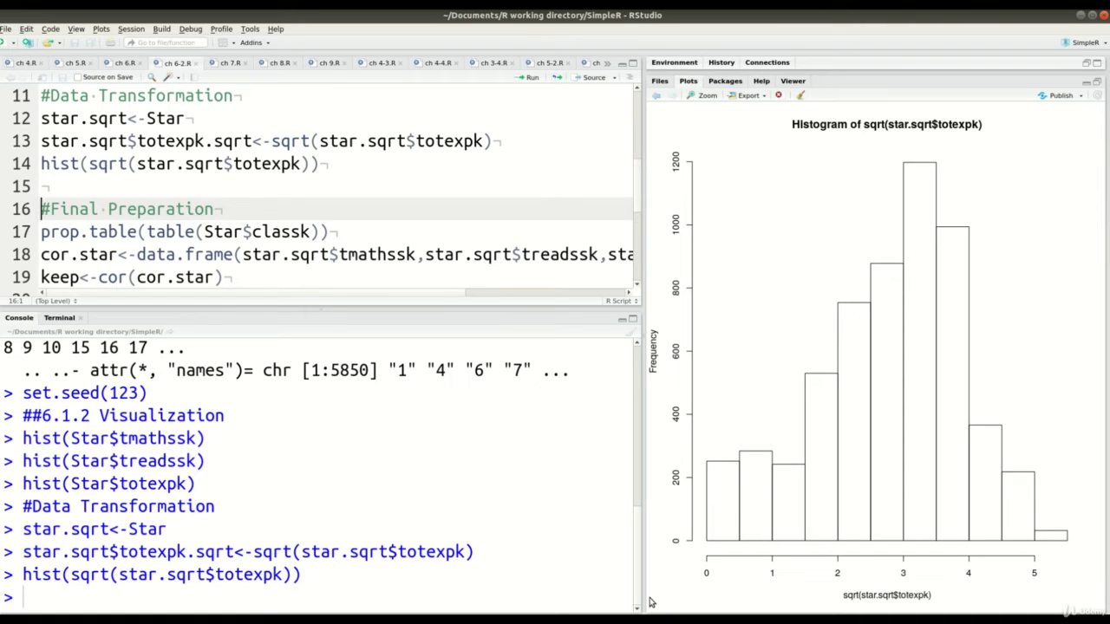
# - Run the prop.table line under Final Preparation to display the proportions of the classk categories in Star
pyautogui.press('Down')
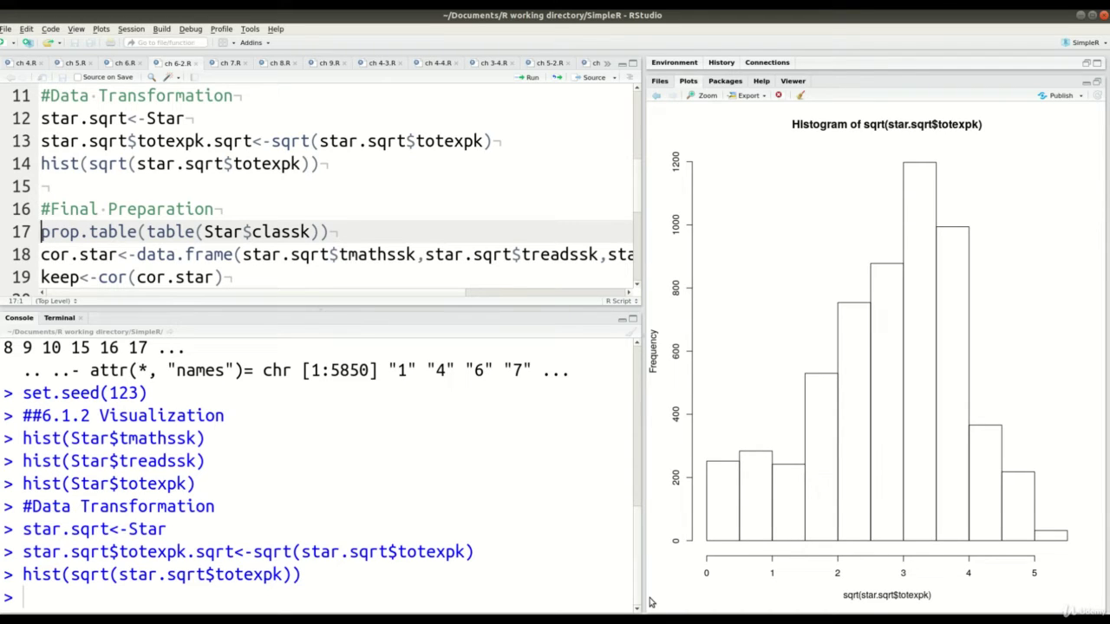
pyautogui.hotkey('ctrl', 'Return')
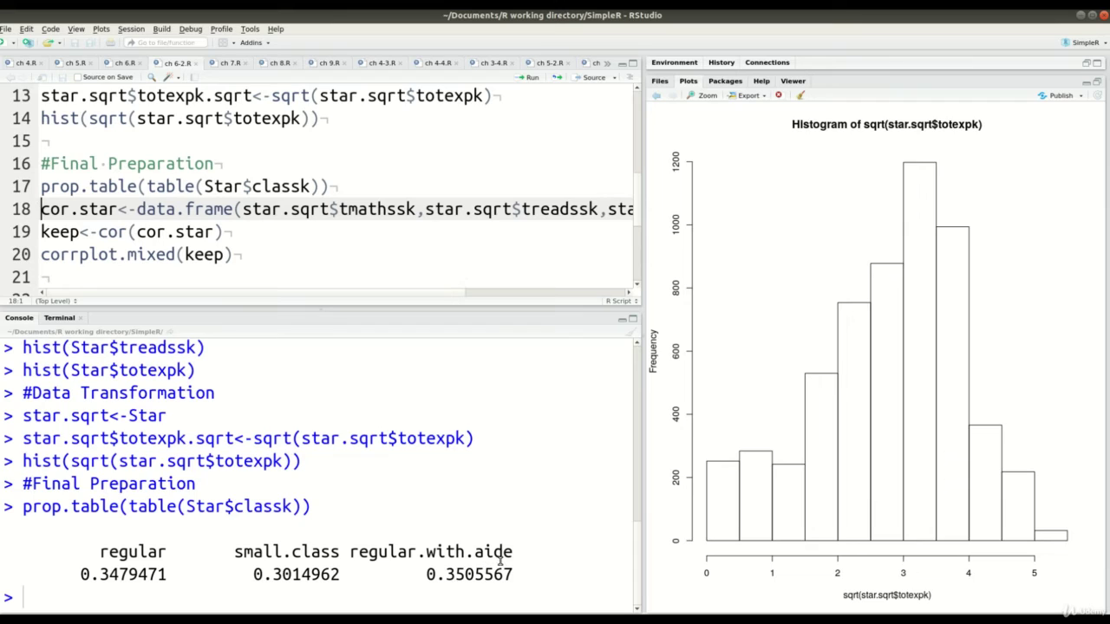
pyautogui.click(468, 485)
# - Build cor.star from tmathssk, treadssk and totexpk.sqrt, compute its correlation matrix as keep, and draw the mixed correlation plot
pyautogui.hotkey('ctrl', 'Return')
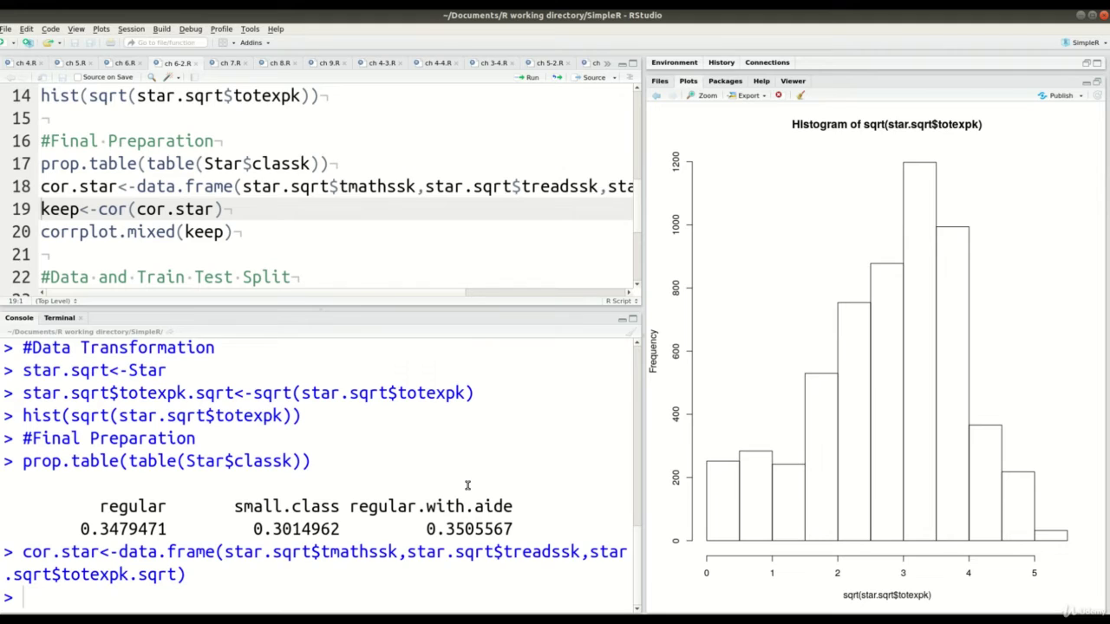
pyautogui.hotkey('ctrl', 'Return')
pyautogui.hotkey('ctrl', 'Return')
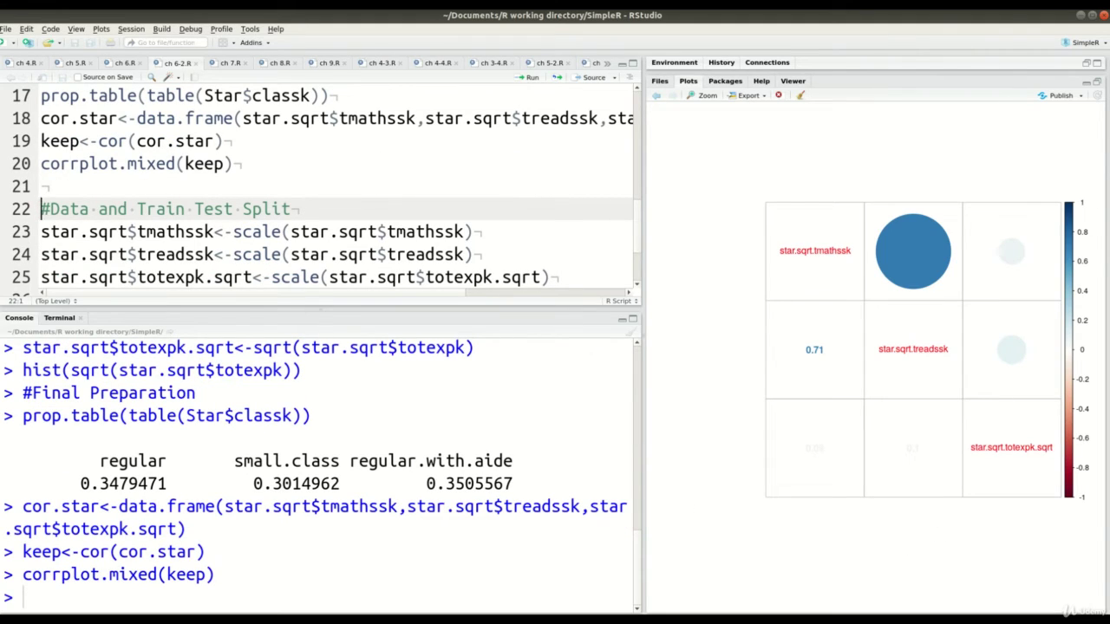
# - Magnify the screen temporarily to examine the correlations in the plot
pyautogui.click(942, 4)
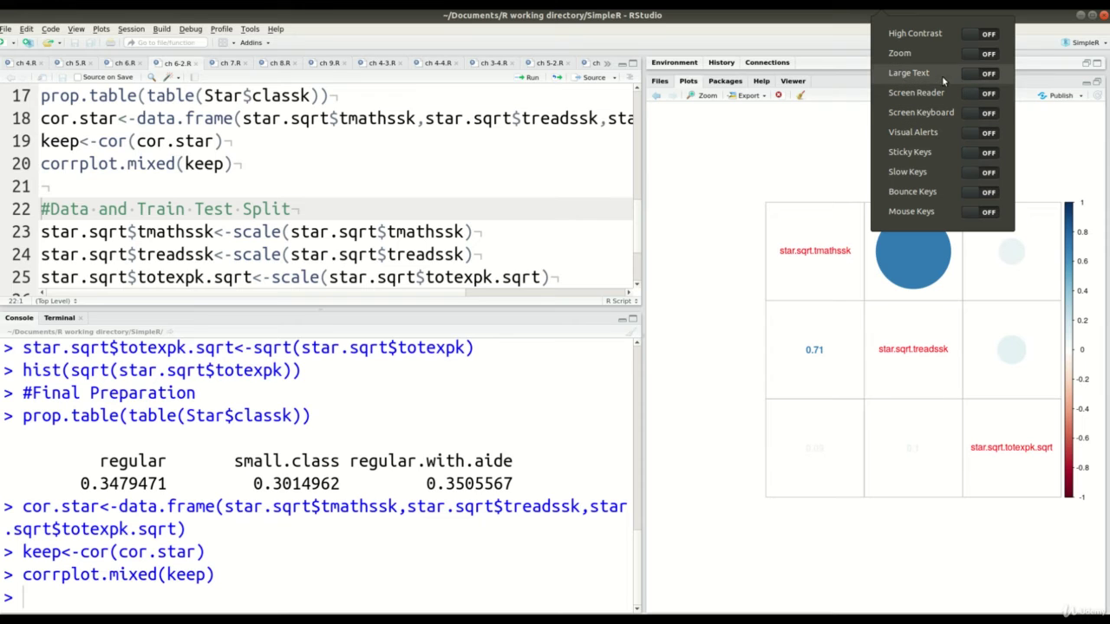
pyautogui.click(986, 54)
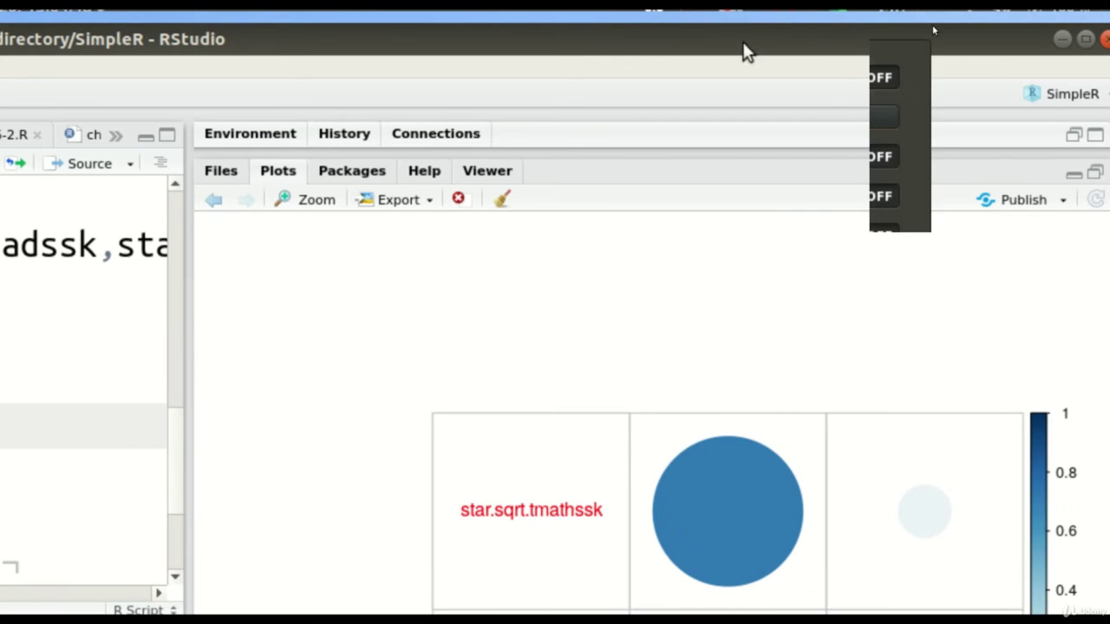
pyautogui.click(888, 114)
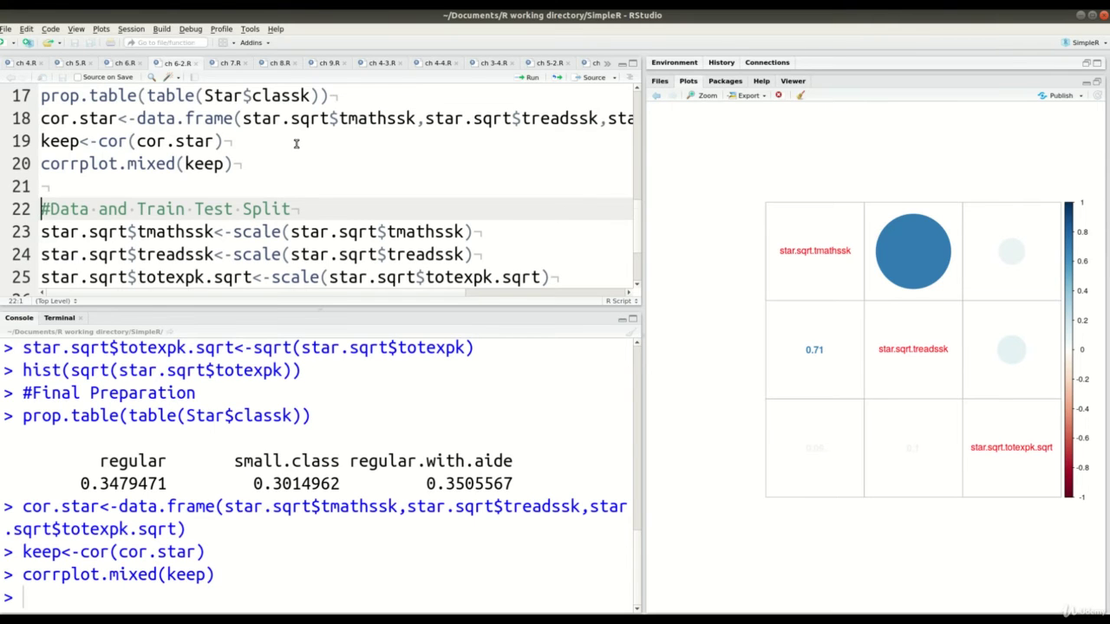
# - Run the scaling lines for tmathssk, treadssk and totexpk.sqrt in star.sqrt under Data and Train Test Split
pyautogui.scroll(-2, 295, 143)
pyautogui.scroll(2, 296, 144)
pyautogui.scroll(-2, 296, 144)
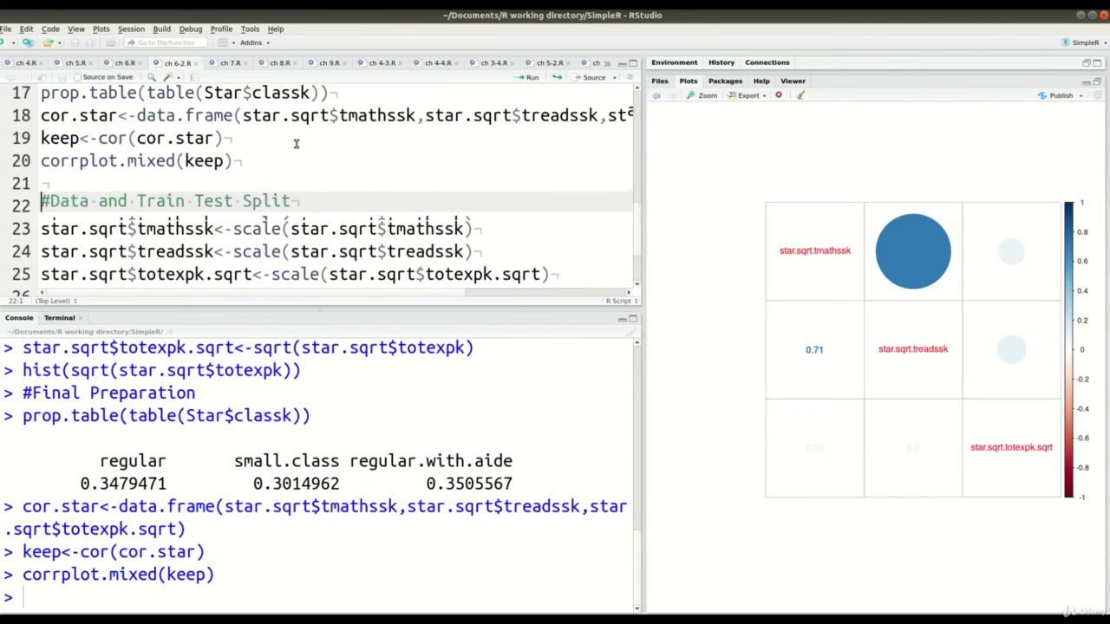
pyautogui.scroll(1, 296, 144)
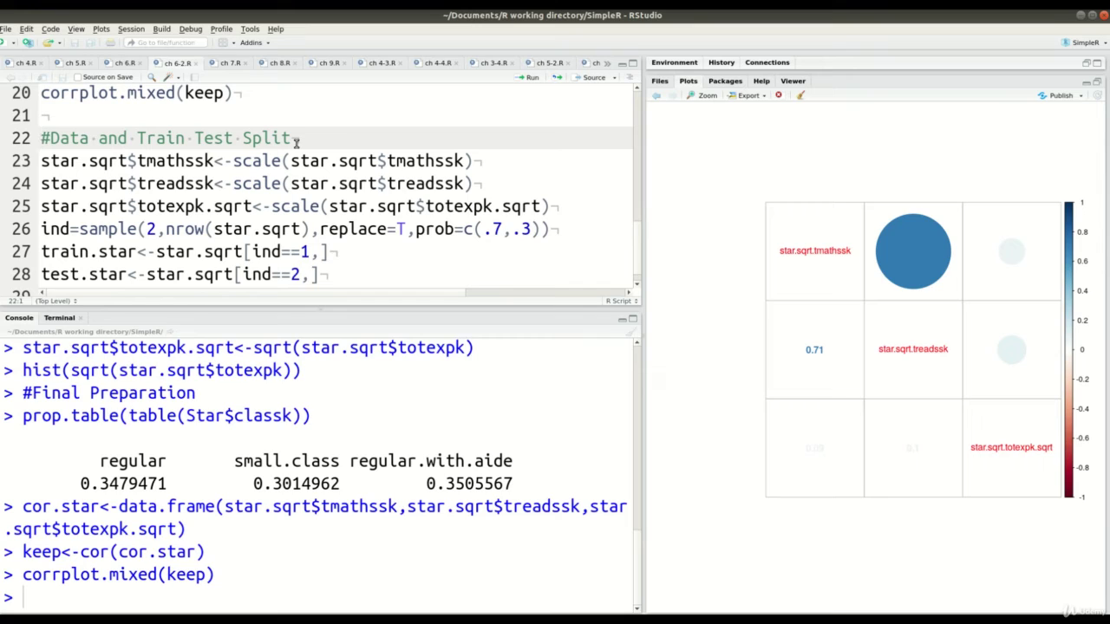
pyautogui.hotkey('ctrl', 'Return')
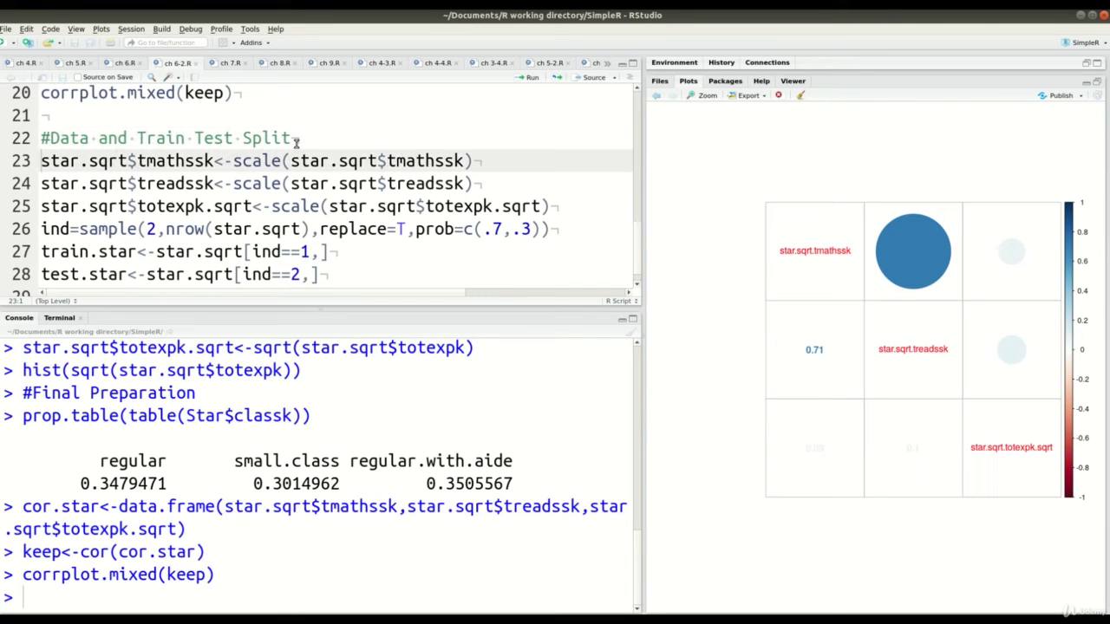
pyautogui.hotkey('ctrl', 'Return')
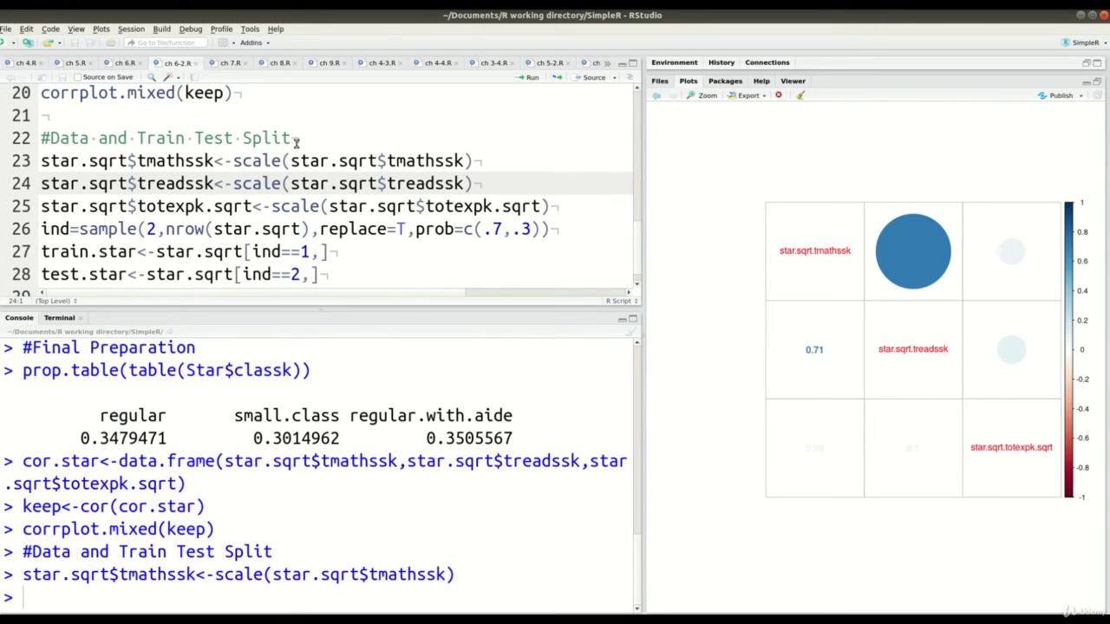
pyautogui.hotkey('ctrl', 'Return')
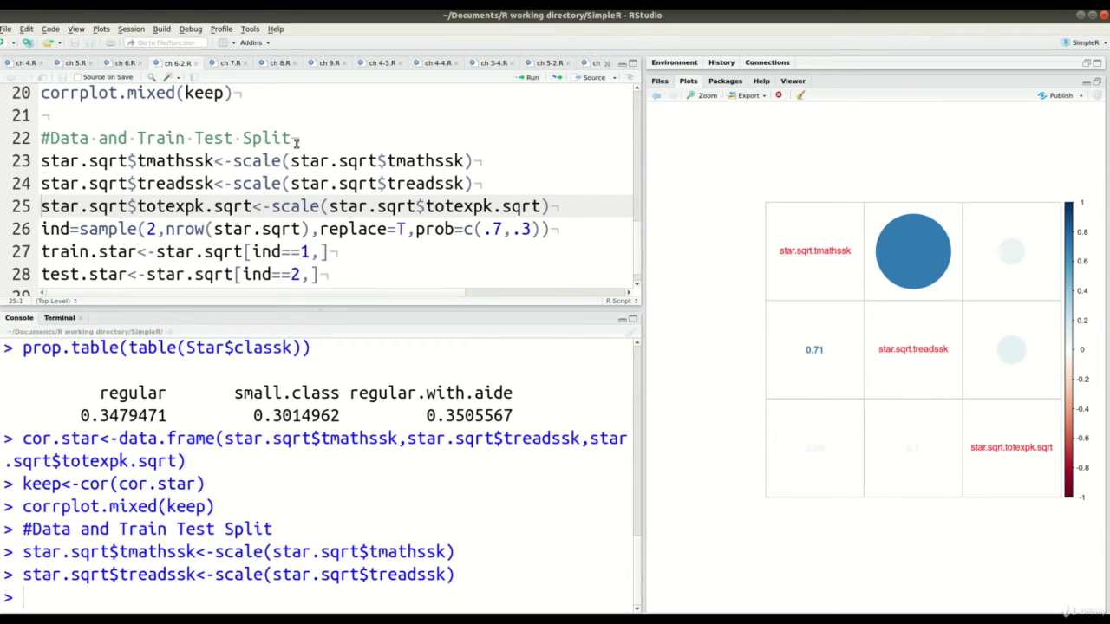
pyautogui.hotkey('ctrl', 'Return')
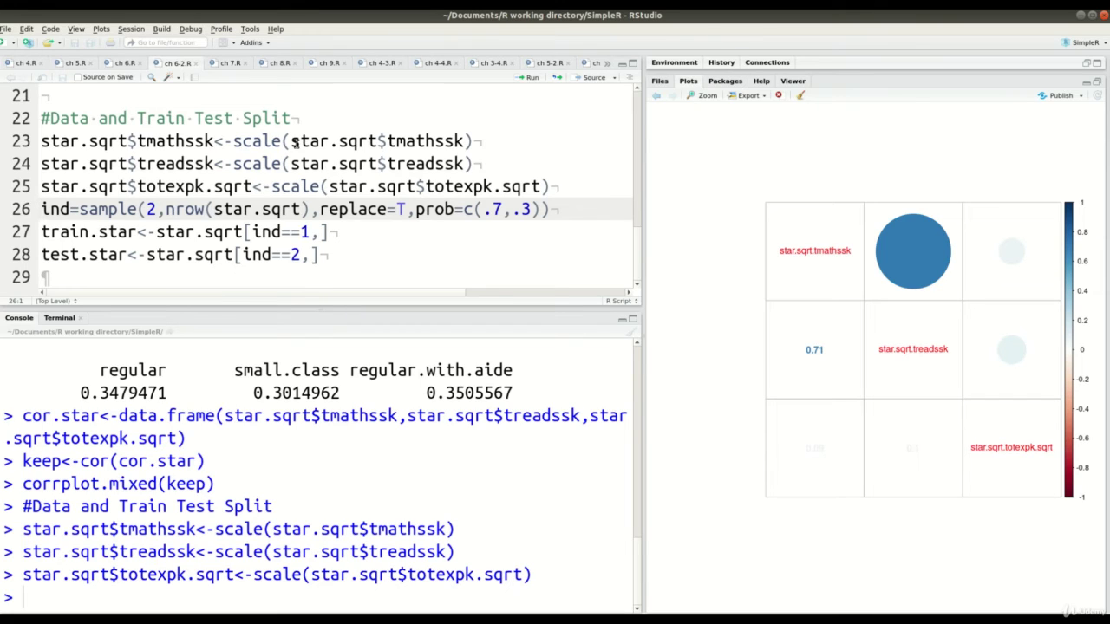
# - Run the three sampling lines together to split star.sqrt into train.star and test.star with probabilities .7 and .3
pyautogui.hotkey('shift', 'Down')
pyautogui.hotkey('shift', 'Down')
pyautogui.hotkey('shift', 'Down')
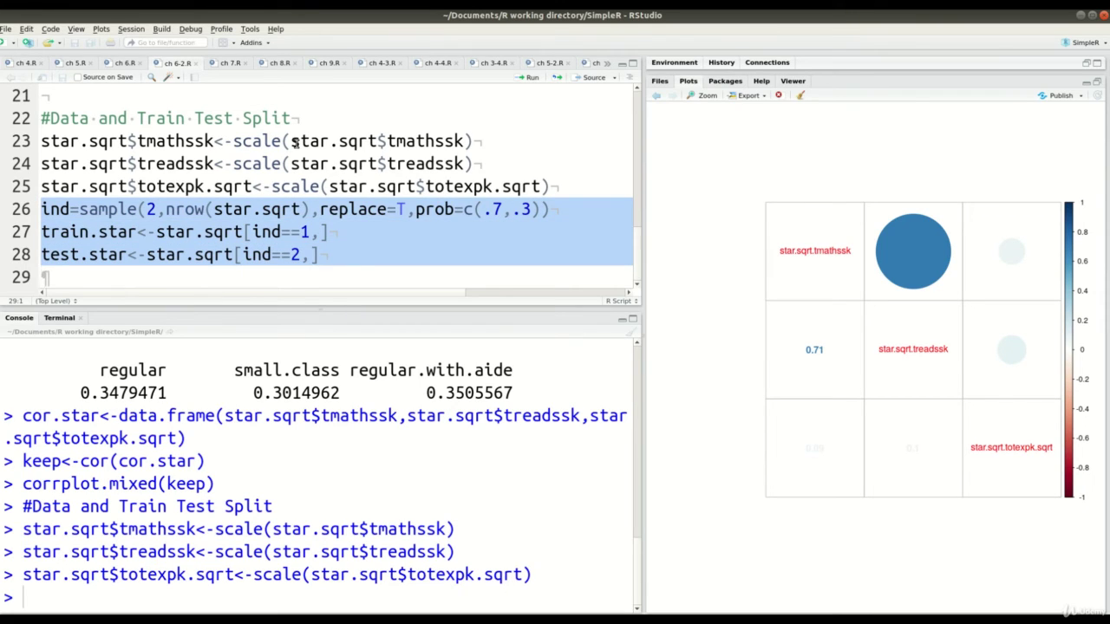
pyautogui.hotkey('ctrl', 'Return')
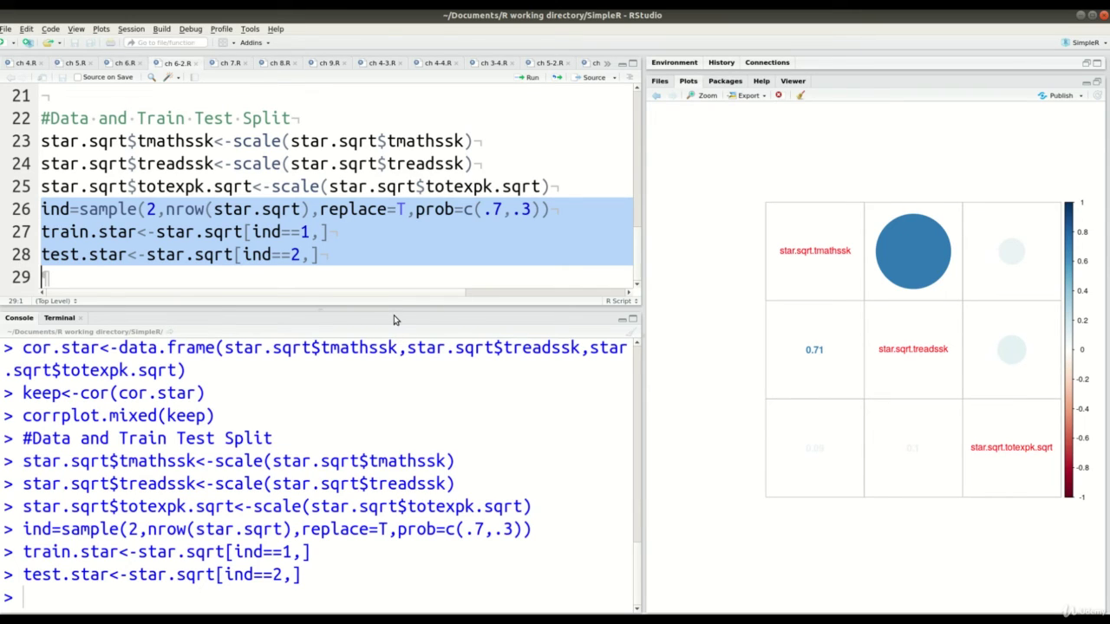
# - Review the whole script from the library loading lines down to the train and test split
pyautogui.scroll(3, 343, 176)
pyautogui.scroll(4, 342, 177)
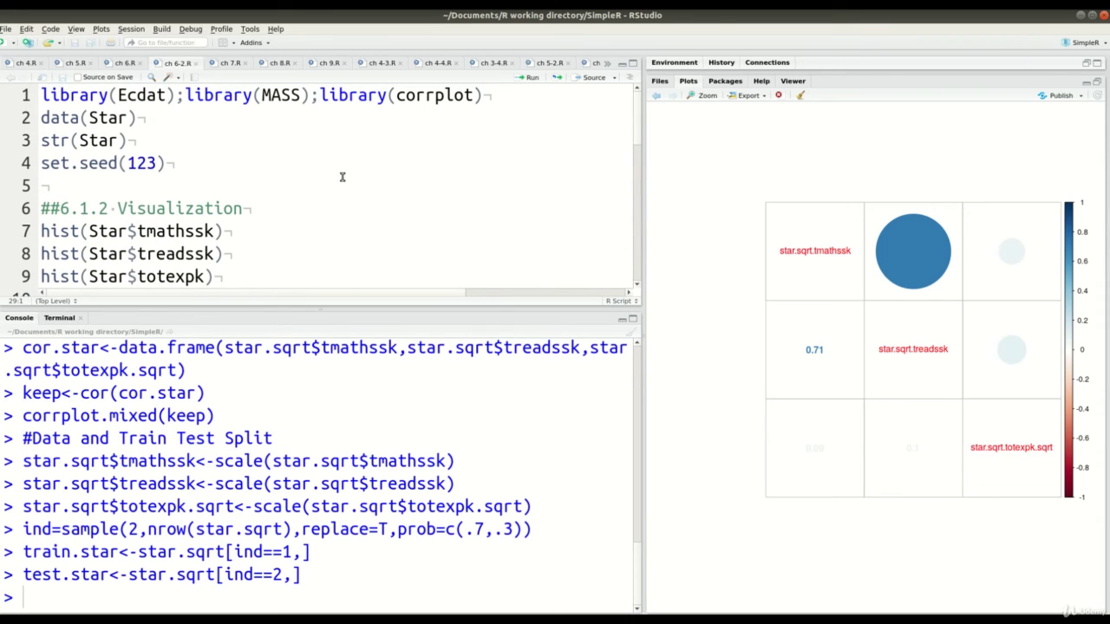
pyautogui.scroll(-1, 343, 177)
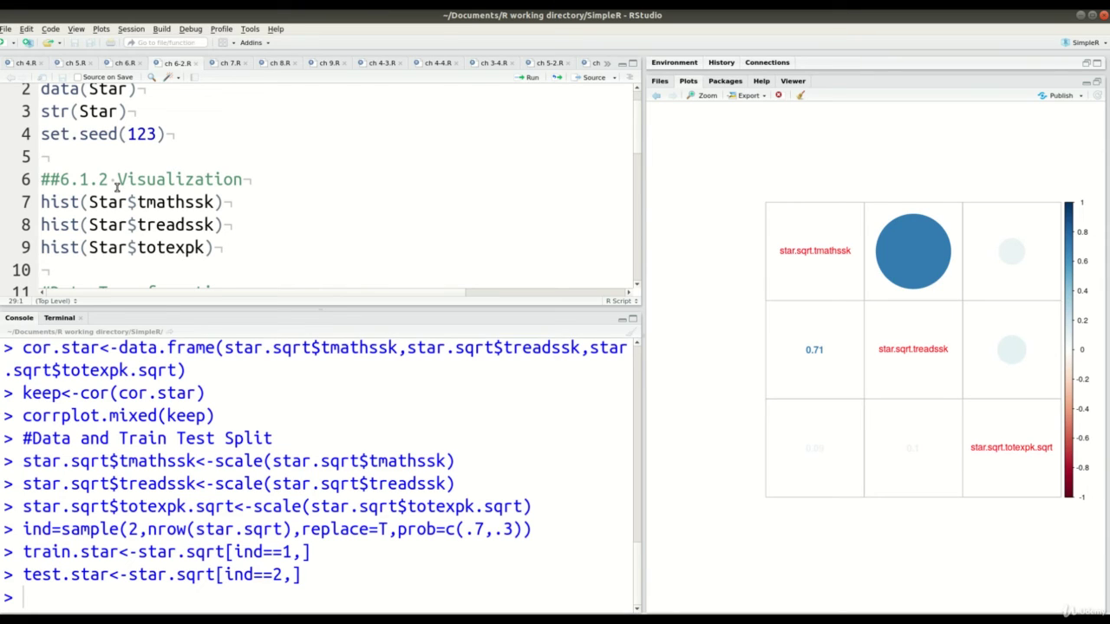
pyautogui.scroll(1, 116, 187)
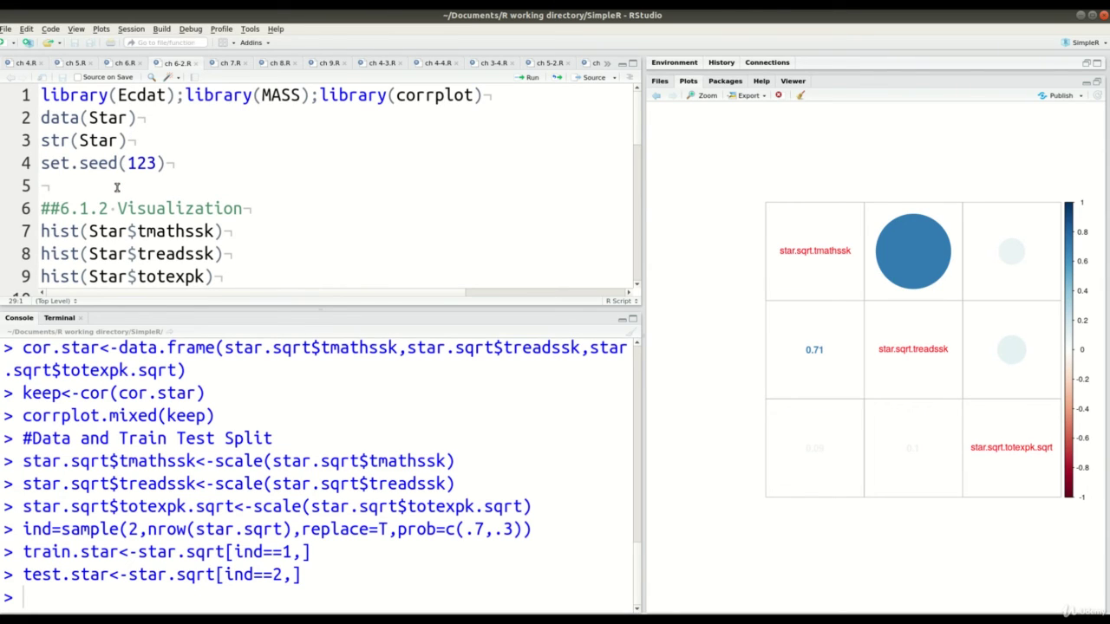
pyautogui.scroll(-3, 116, 187)
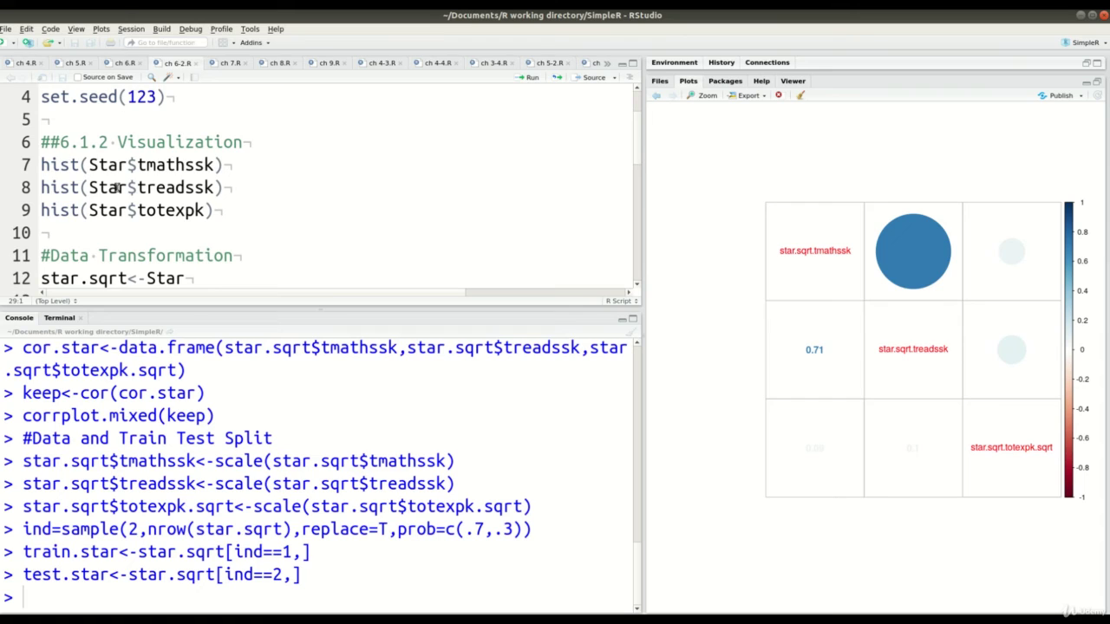
pyautogui.scroll(-5, 116, 187)
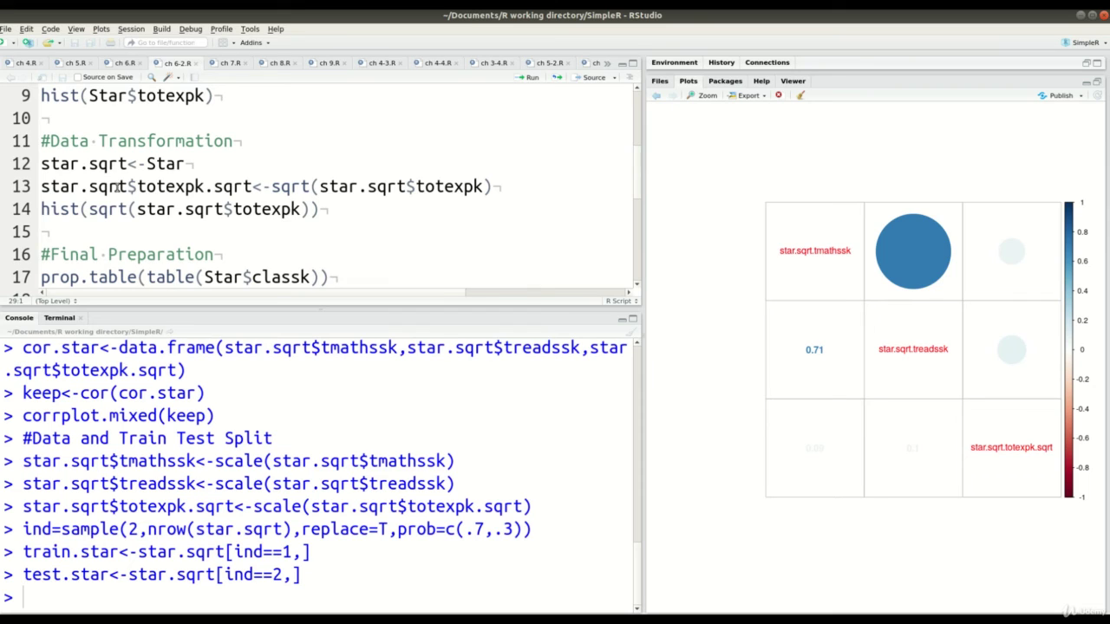
pyautogui.scroll(-6, 116, 186)
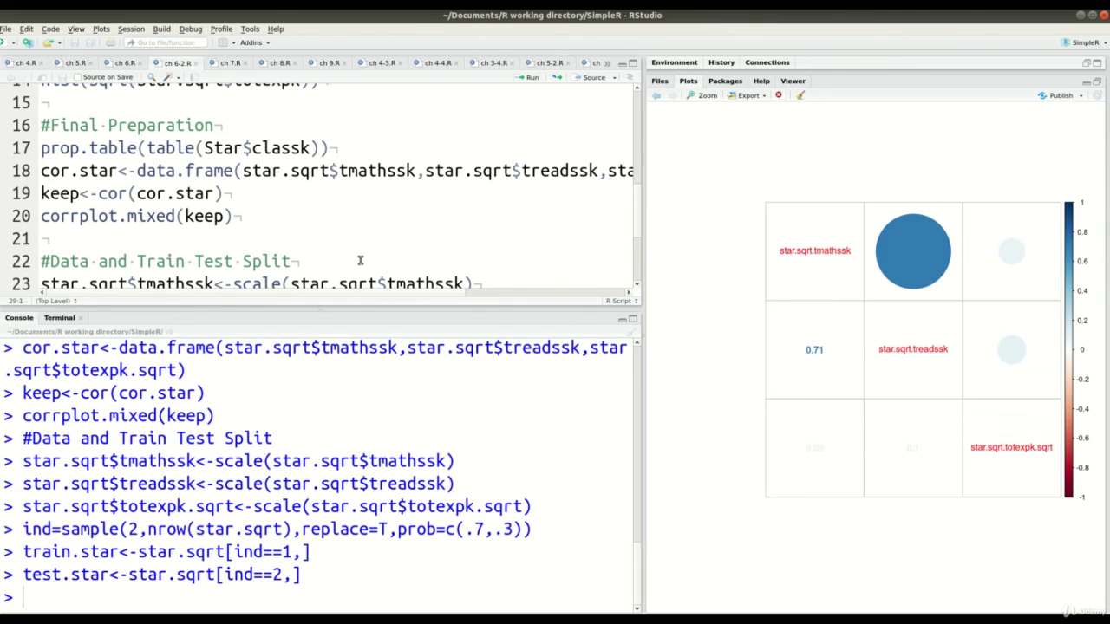
pyautogui.hotkey('shift', 'Up')
pyautogui.hotkey('shift', 'Up')
pyautogui.hotkey('shift', 'Up')
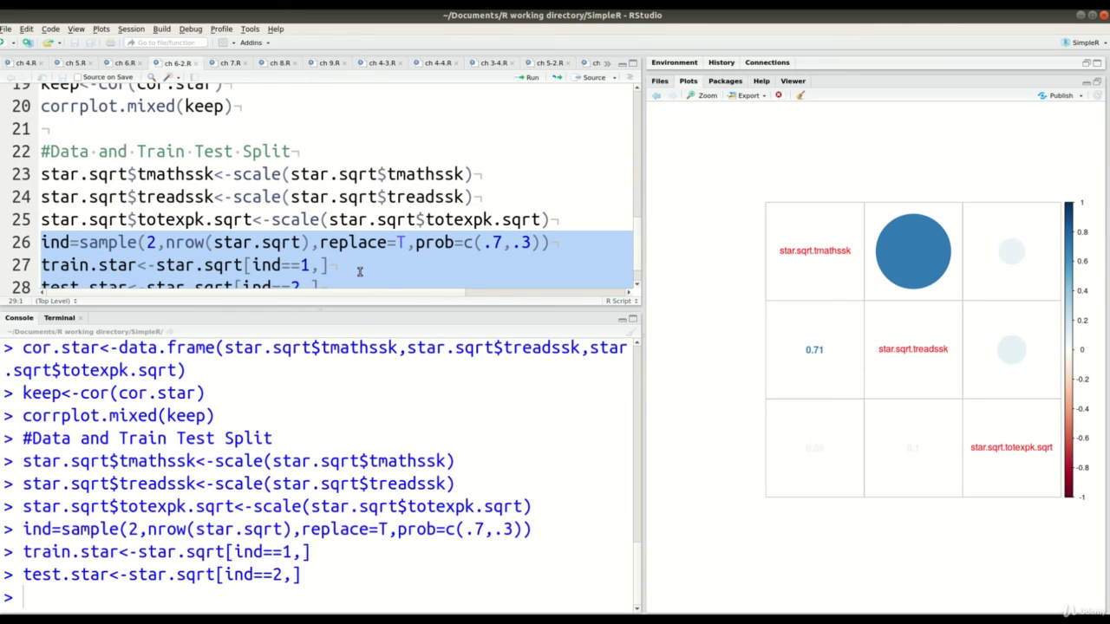